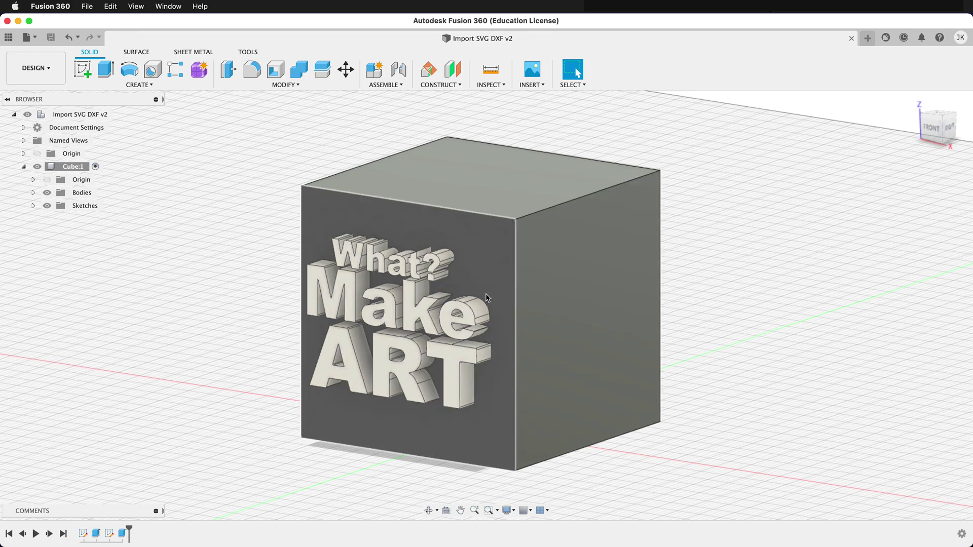
Load whatmakeart.svg from the Desktop into the Insert SVG command.
click(543, 86)
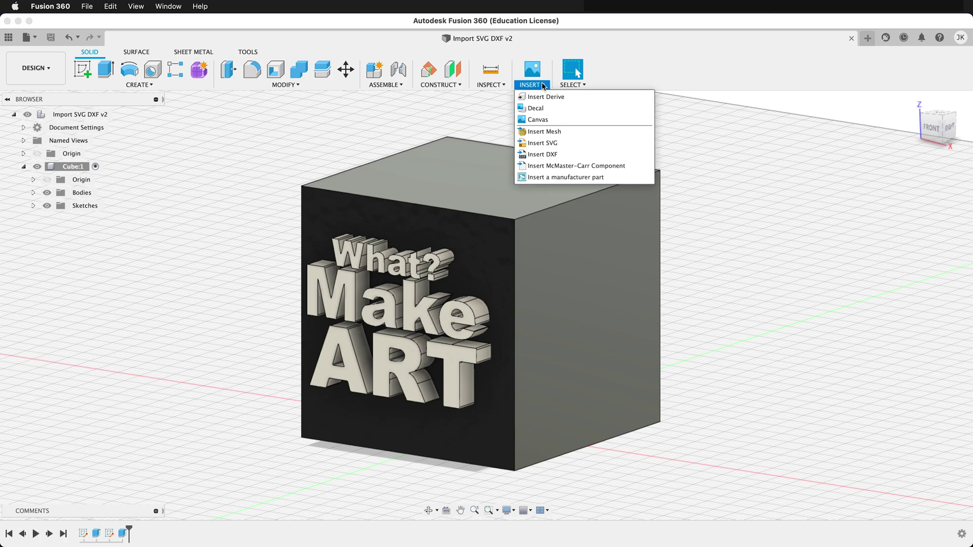
click(550, 145)
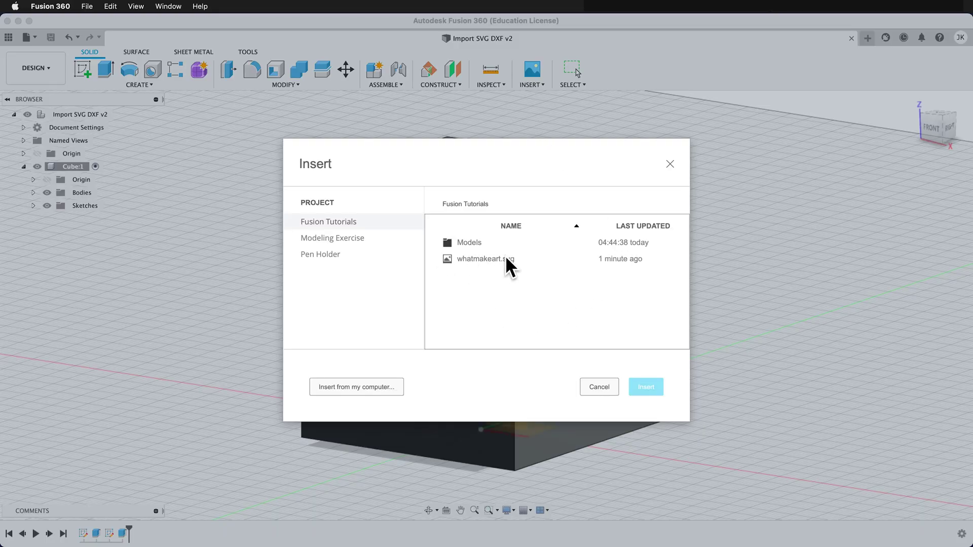
click(365, 392)
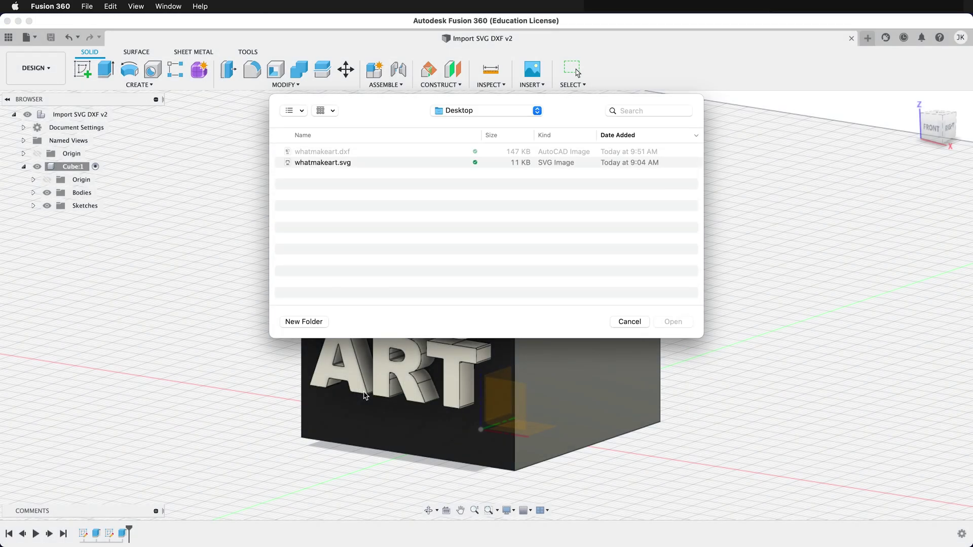
click(315, 163)
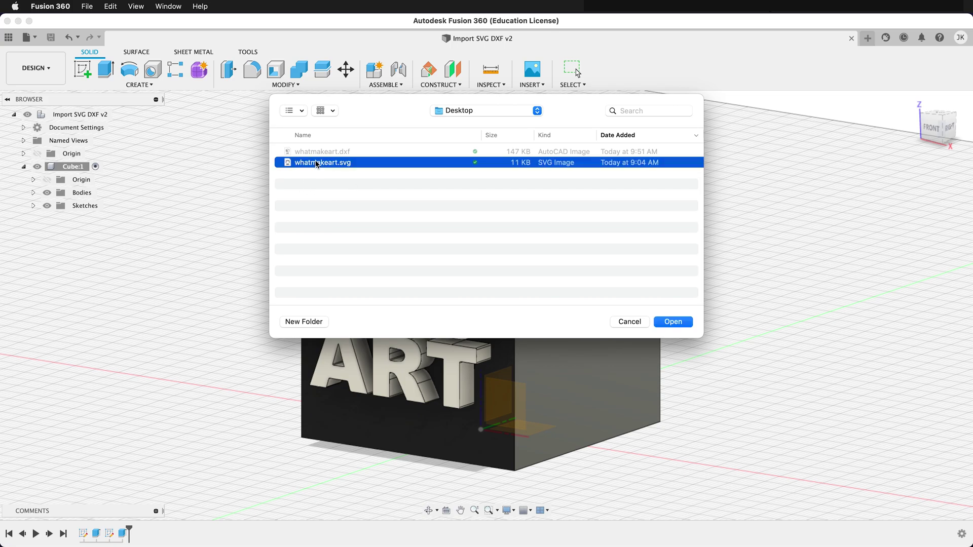
click(671, 324)
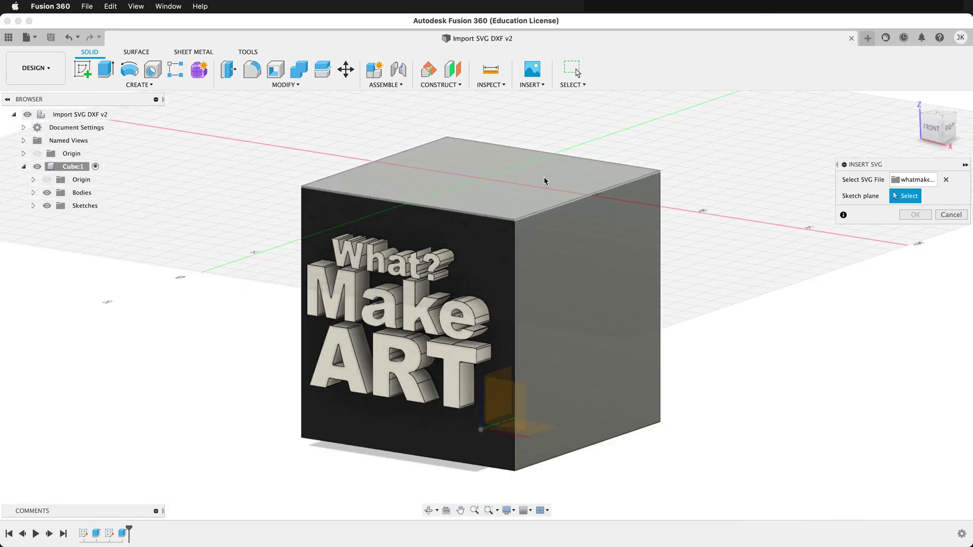
Place the What? Make ART outline on the cube's right face, about twice its size and centred.
click(561, 326)
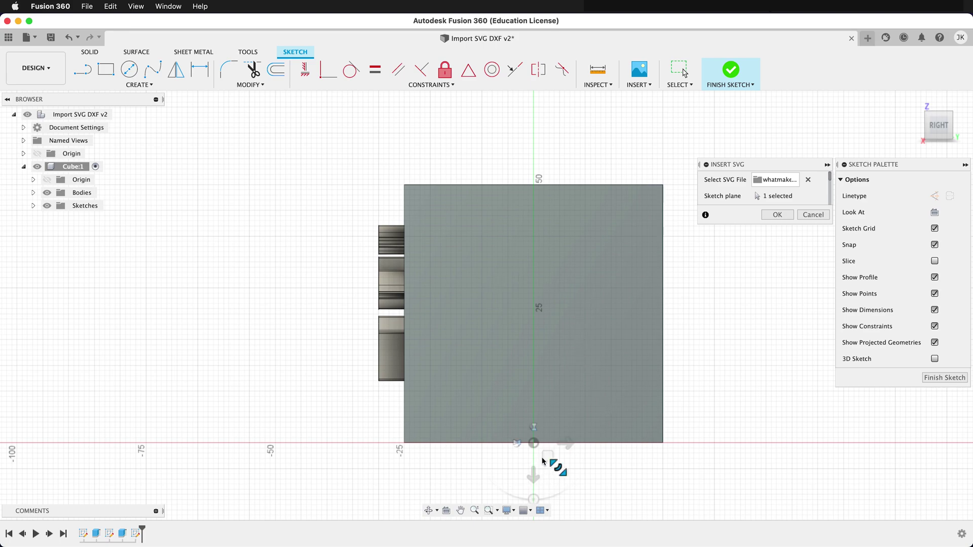
drag(547, 456, 516, 283)
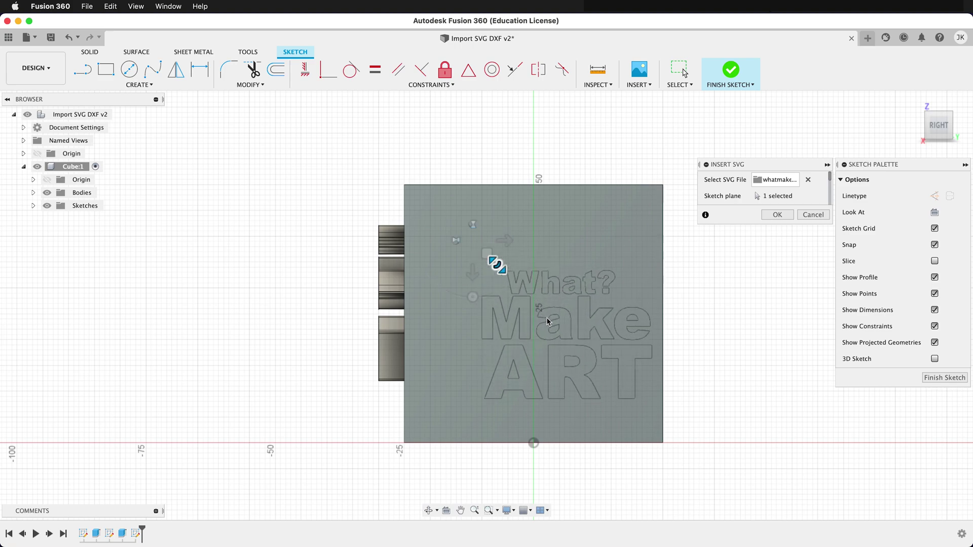
drag(516, 283, 543, 321)
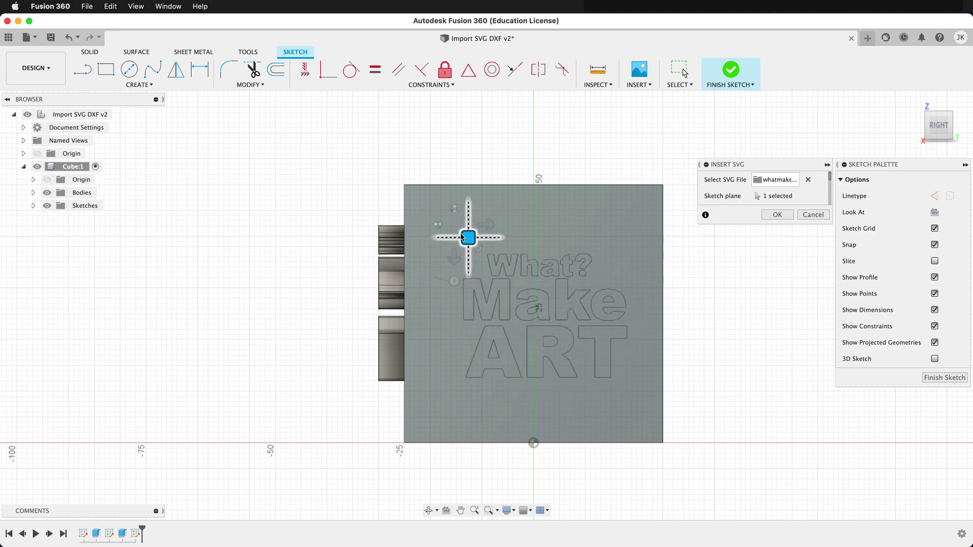
mouse_move(484, 253)
mouse_down()
mouse_move(454, 221)
mouse_move(479, 251)
mouse_up()
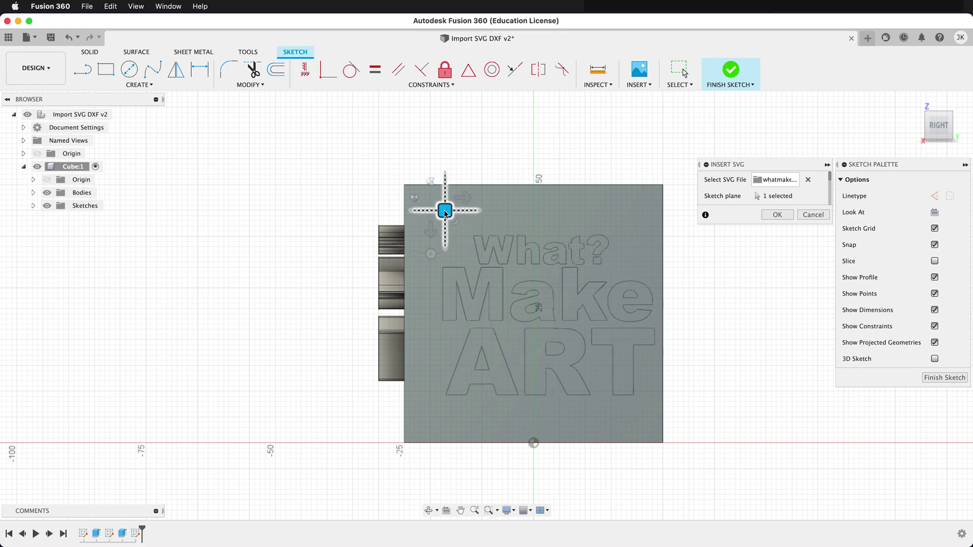
drag(453, 220, 437, 208)
click(777, 215)
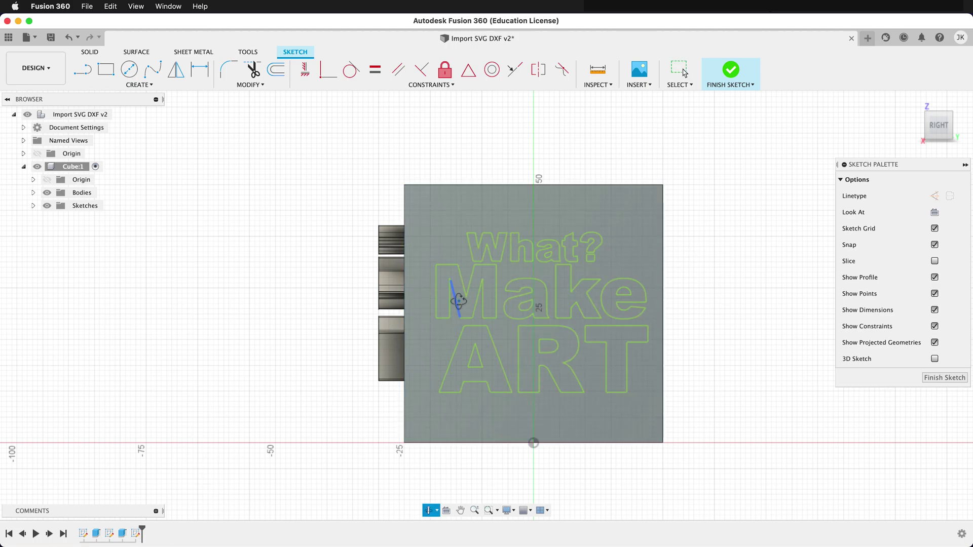
shift+middle_drag(469, 278, 469, 284)
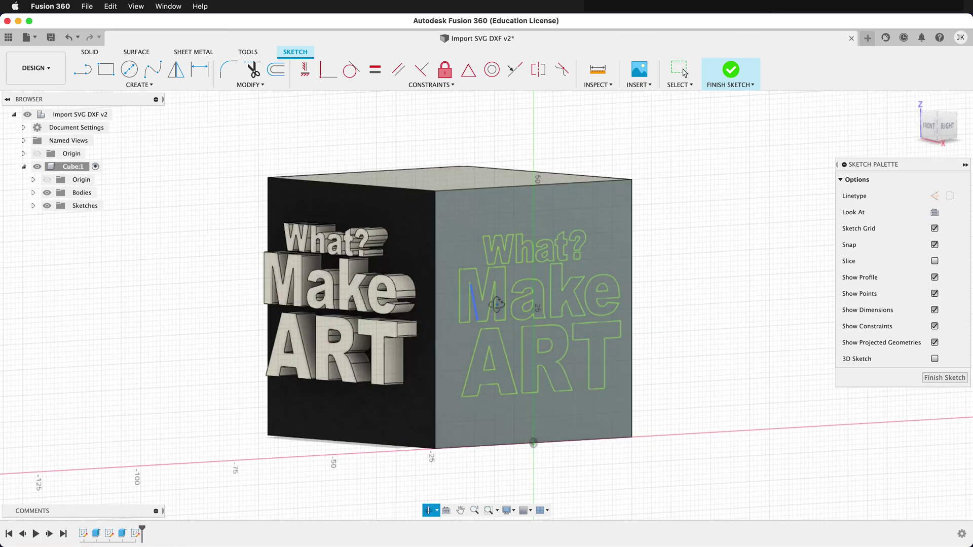
Extrude the M profile -92 mm as a cut through the cube.
click(469, 284)
click(719, 70)
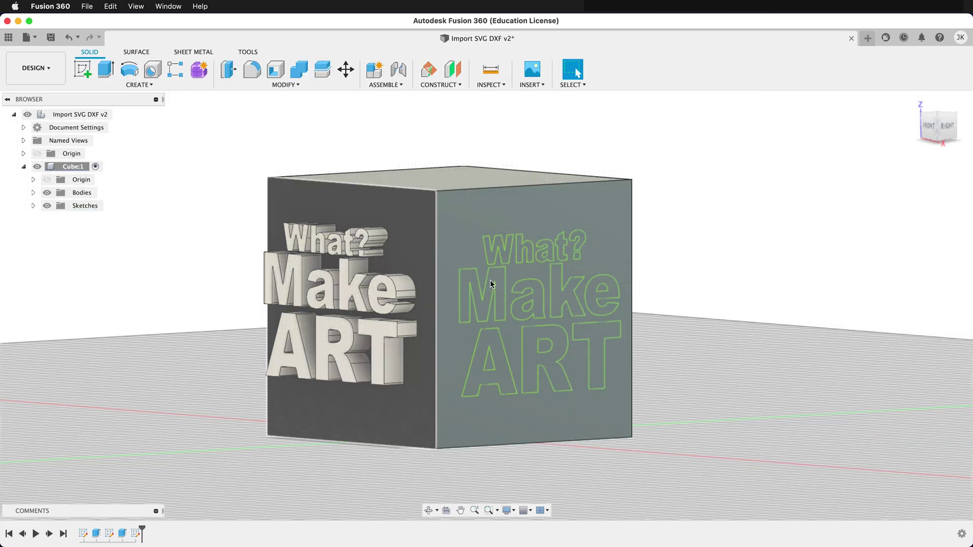
click(492, 284)
key(e)
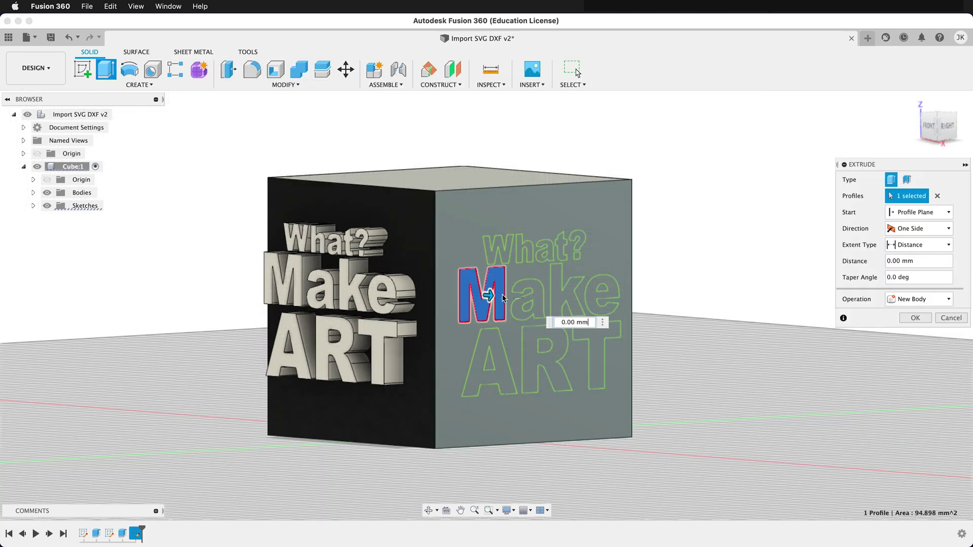
mouse_move(504, 299)
mouse_down()
mouse_move(609, 305)
mouse_move(245, 269)
mouse_move(158, 270)
mouse_up()
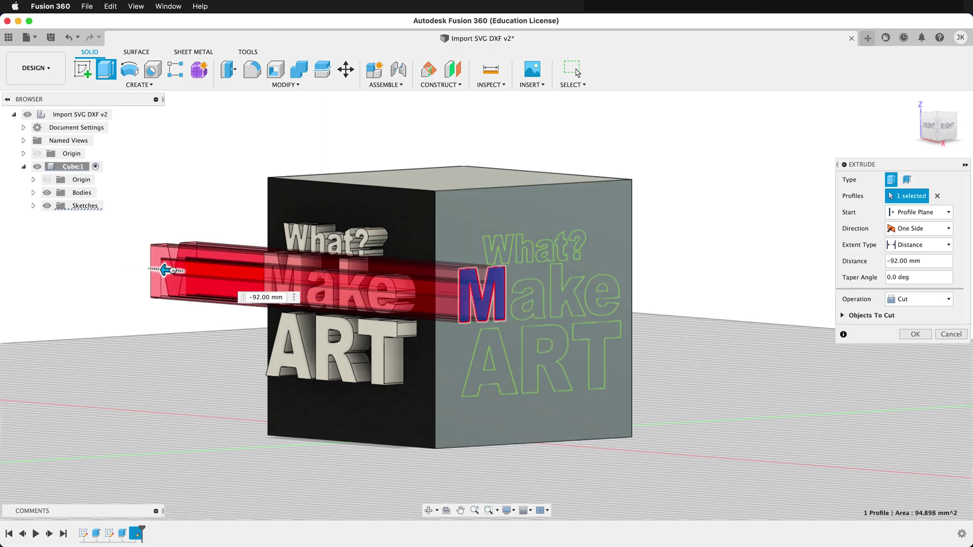
key(Return)
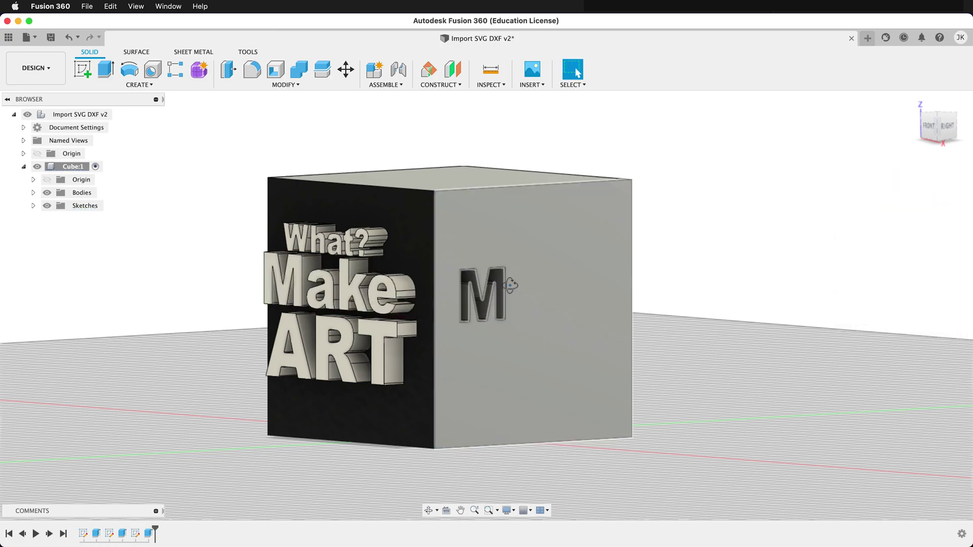
shift+middle_drag(531, 333, 427, 333)
shift+middle_drag(465, 281, 522, 295)
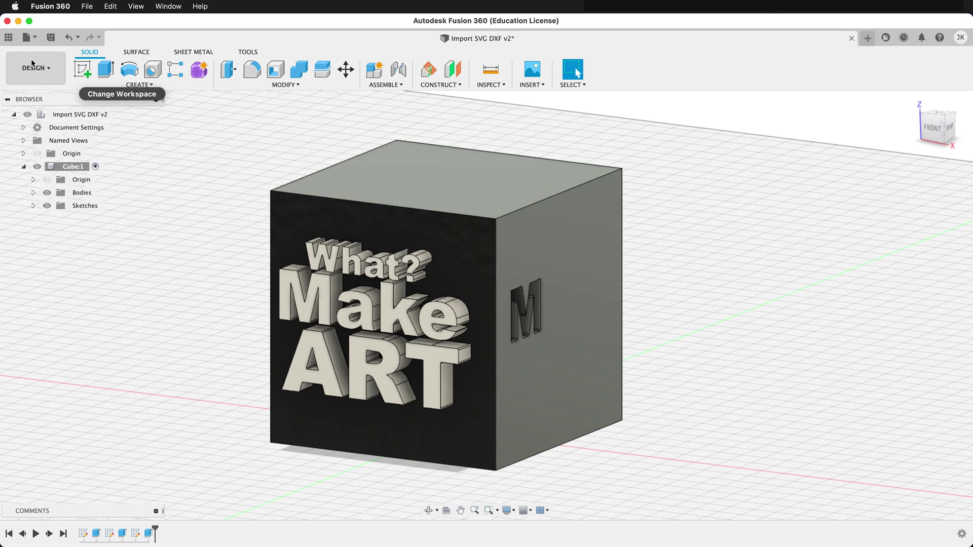
Upload whatmakeart.dxf from the Desktop via the Data Panel.
click(9, 39)
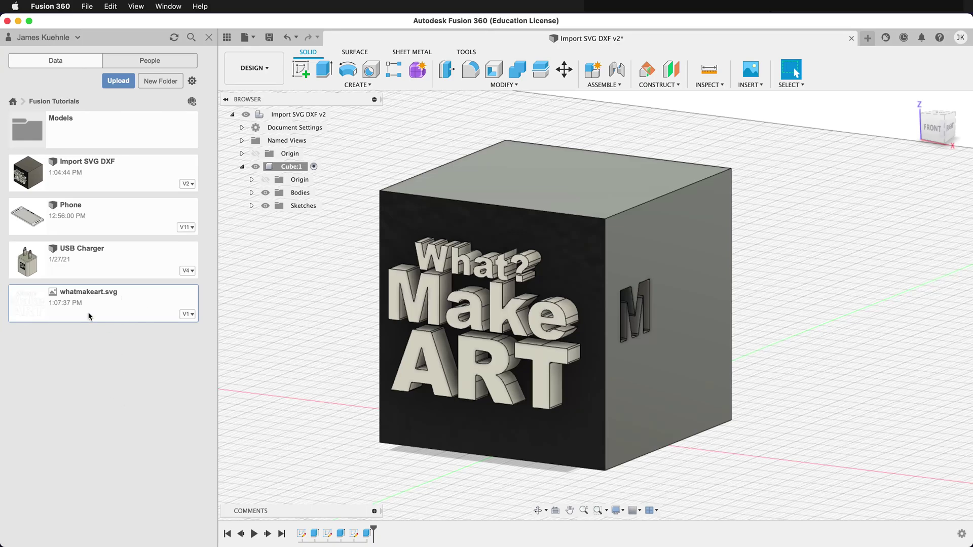
click(122, 80)
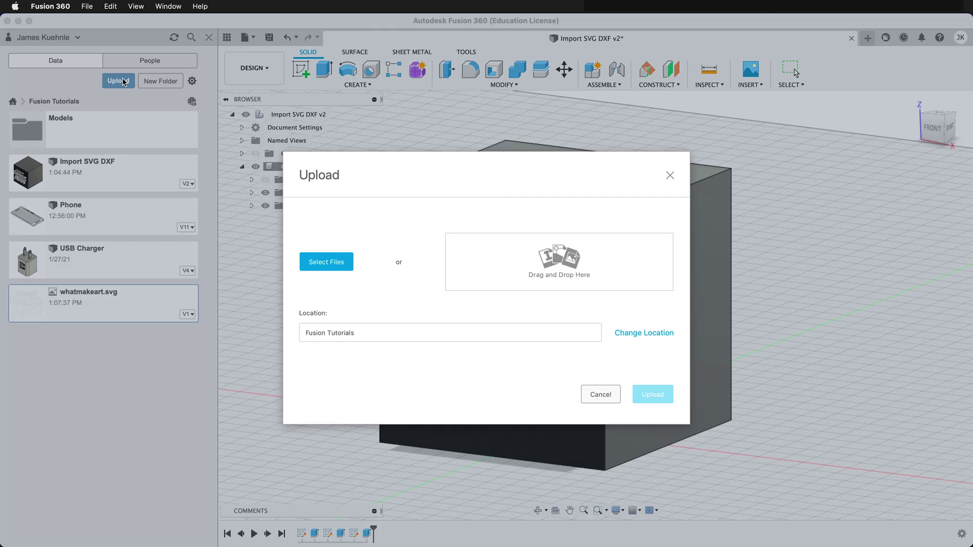
click(327, 262)
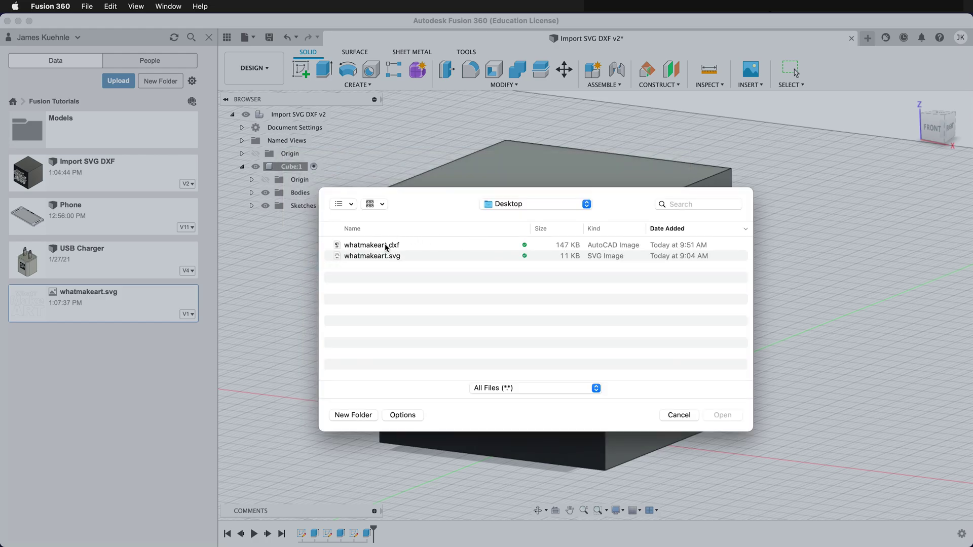
click(386, 247)
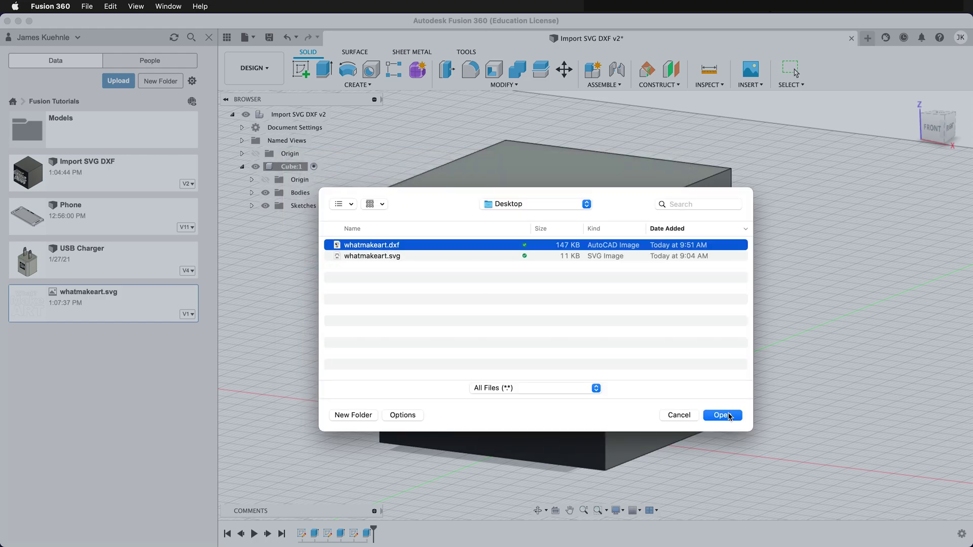
click(728, 416)
click(652, 402)
click(681, 407)
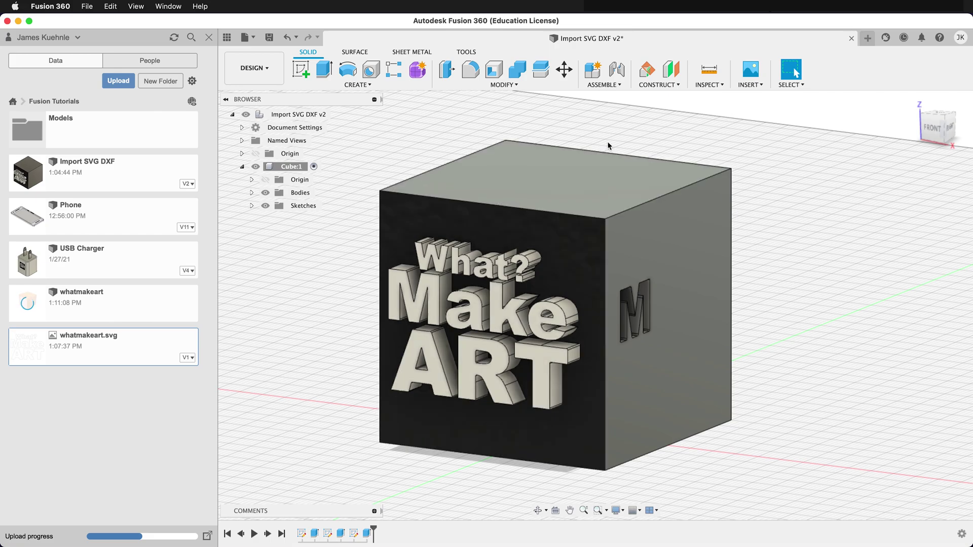
Load whatmakeart.svg from the Fusion Tutorials project into a new SVG insert.
click(749, 84)
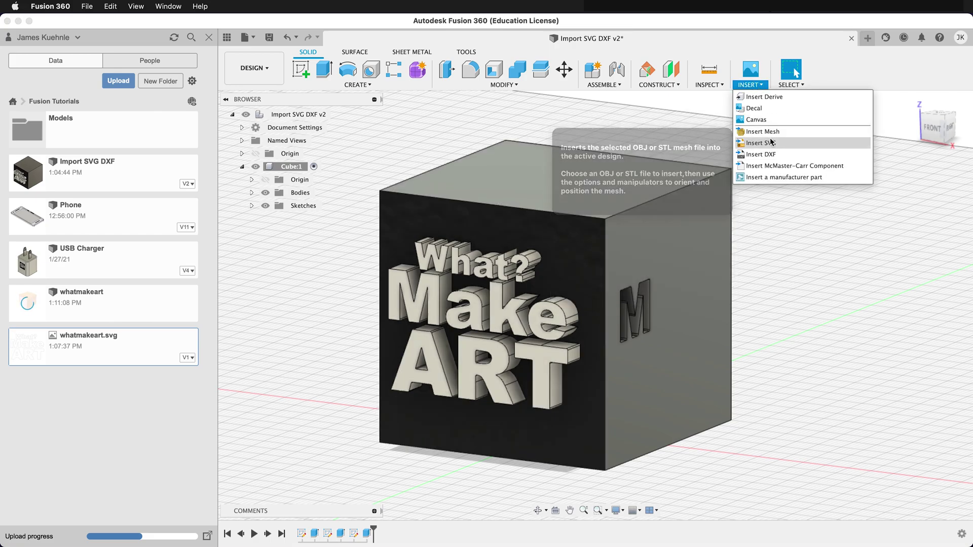
click(761, 143)
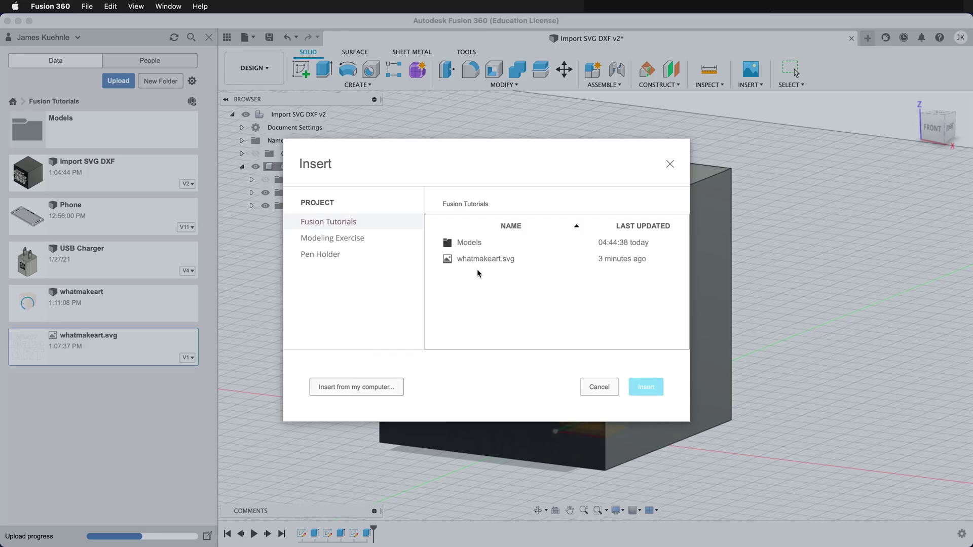
click(475, 261)
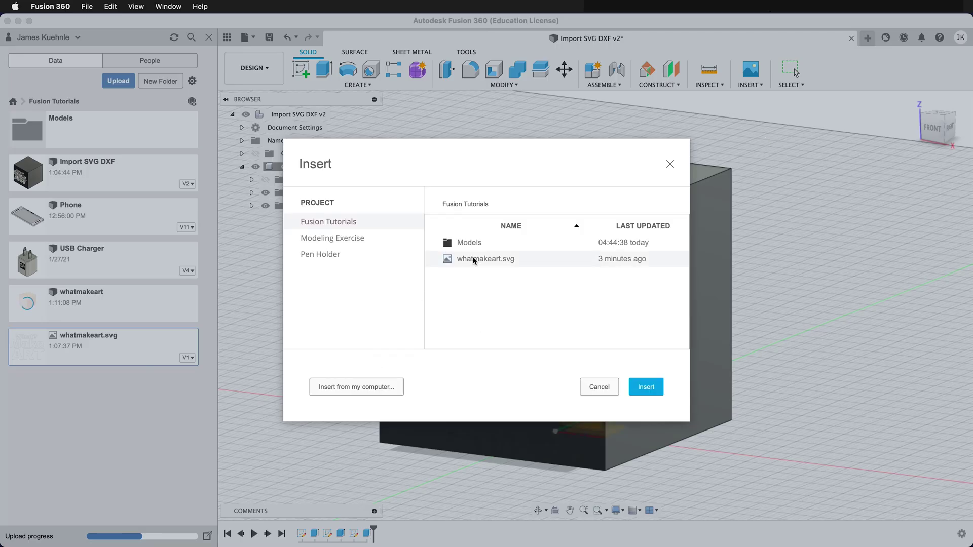
click(640, 388)
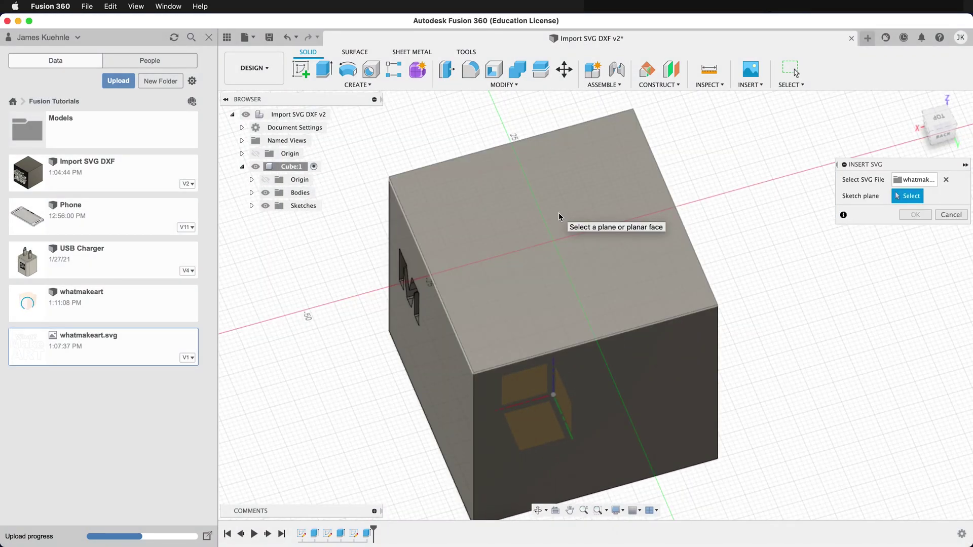
Place the SVG on the cube's top face, rotated upright, shrunk to fit and centred.
click(558, 214)
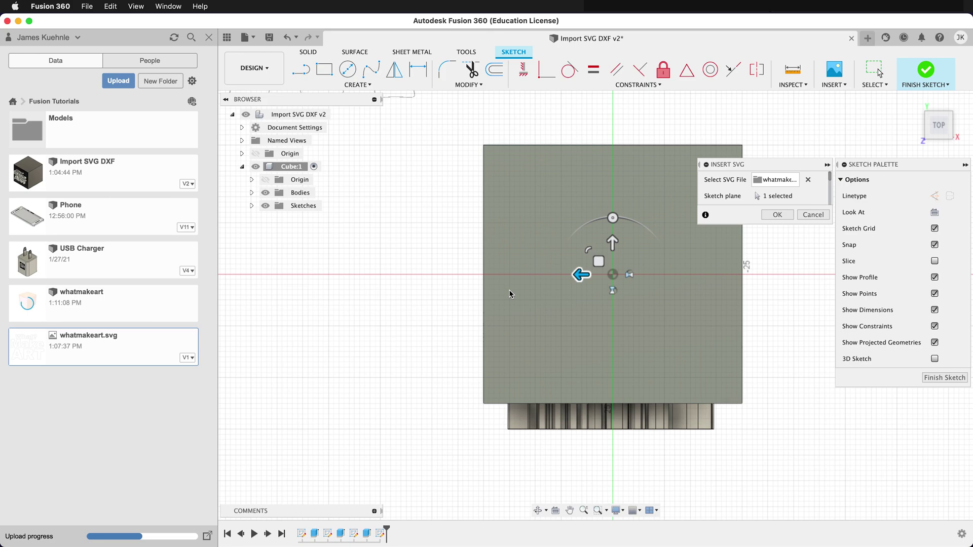
scroll(509, 293, down, 5)
scroll(514, 287, down, 3)
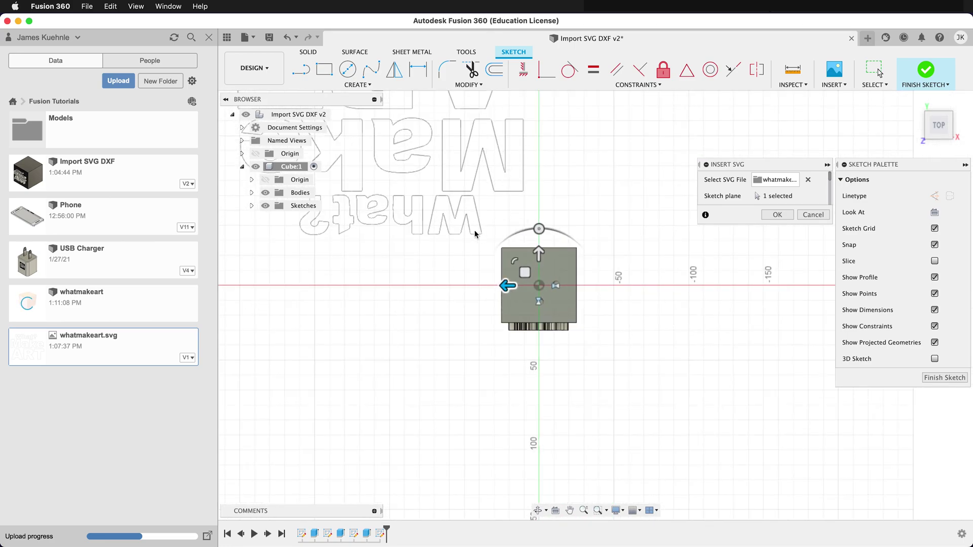
scroll(477, 233, down, 2)
mouse_move(524, 216)
mouse_down()
mouse_move(504, 321)
mouse_move(539, 325)
mouse_up()
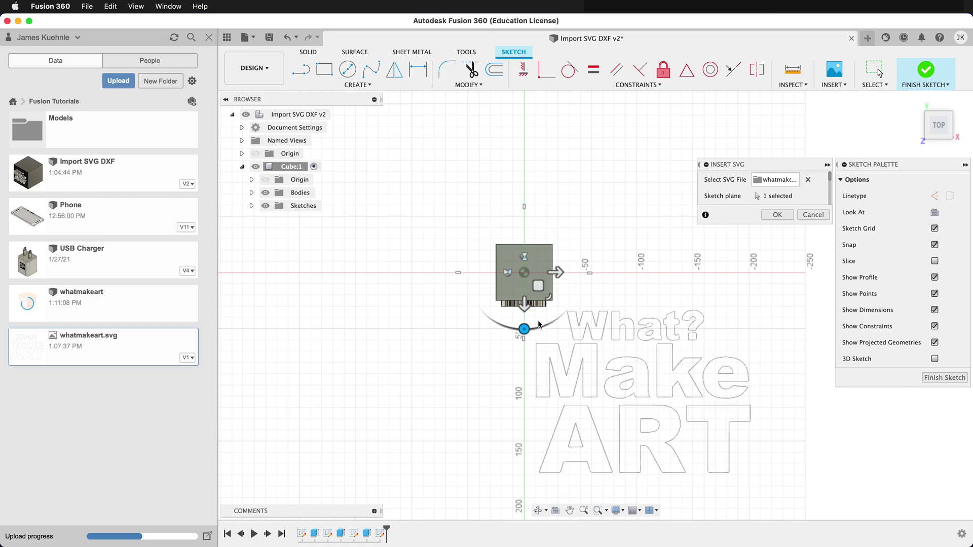
drag(546, 296, 492, 246)
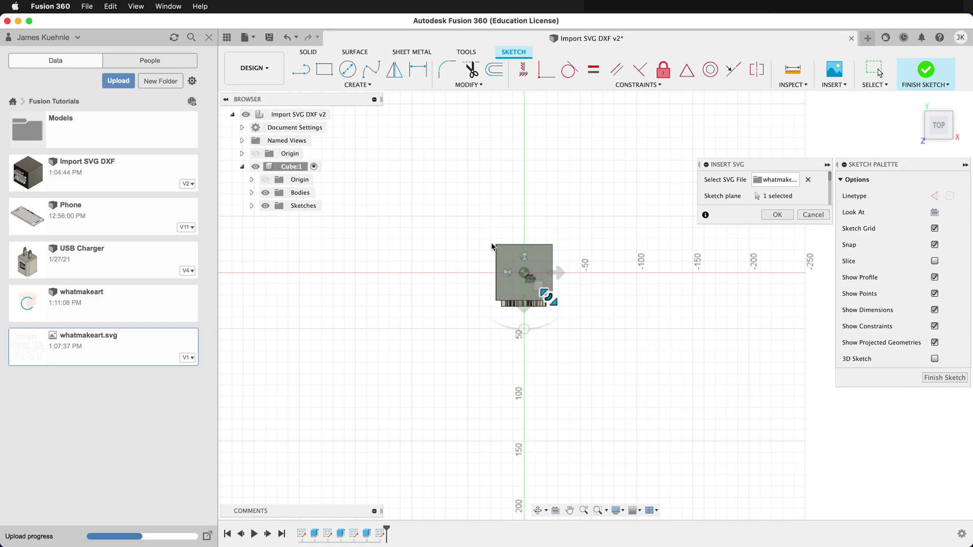
scroll(532, 274, up, 3)
scroll(532, 273, up, 3)
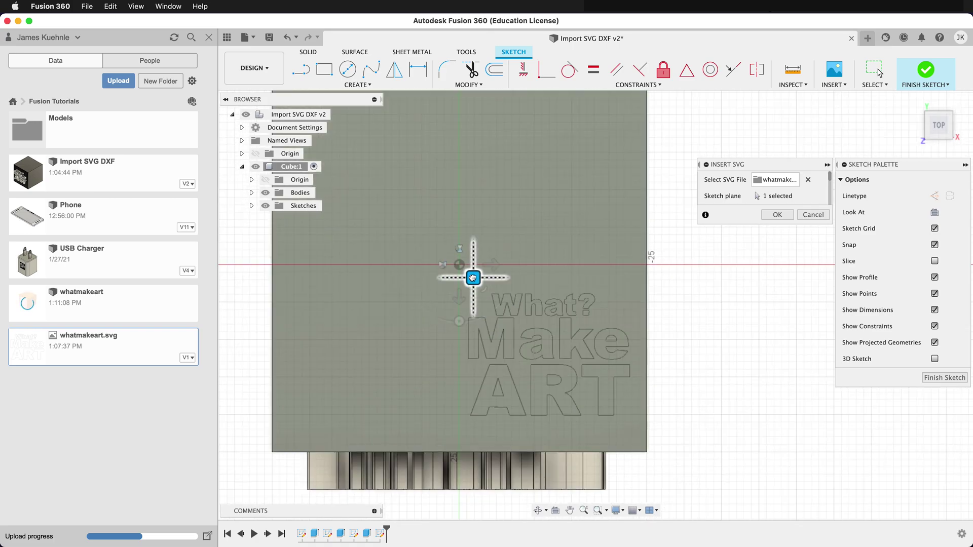
drag(472, 277, 392, 182)
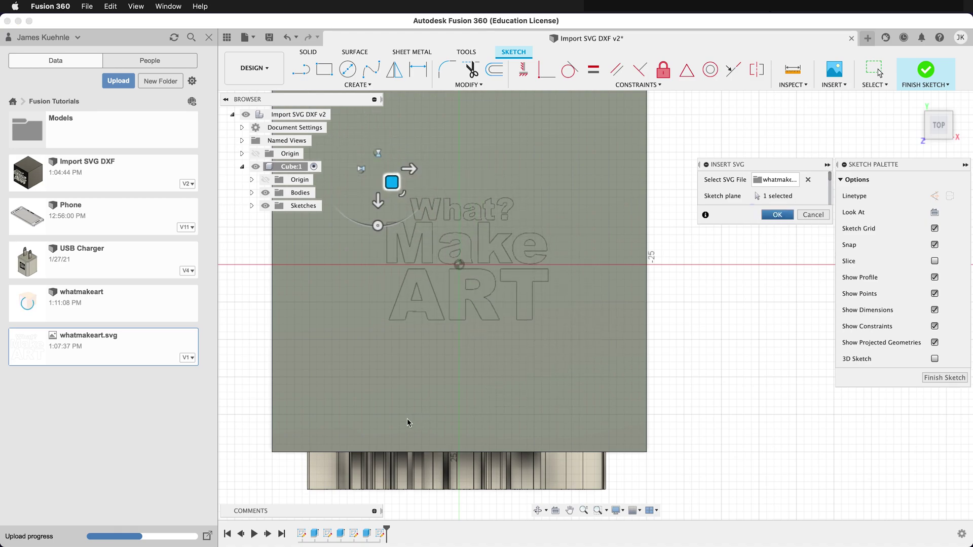
key(Return)
Close the Data Panel and orbit the cube to a front view.
shift+middle_drag(391, 363, 426, 326)
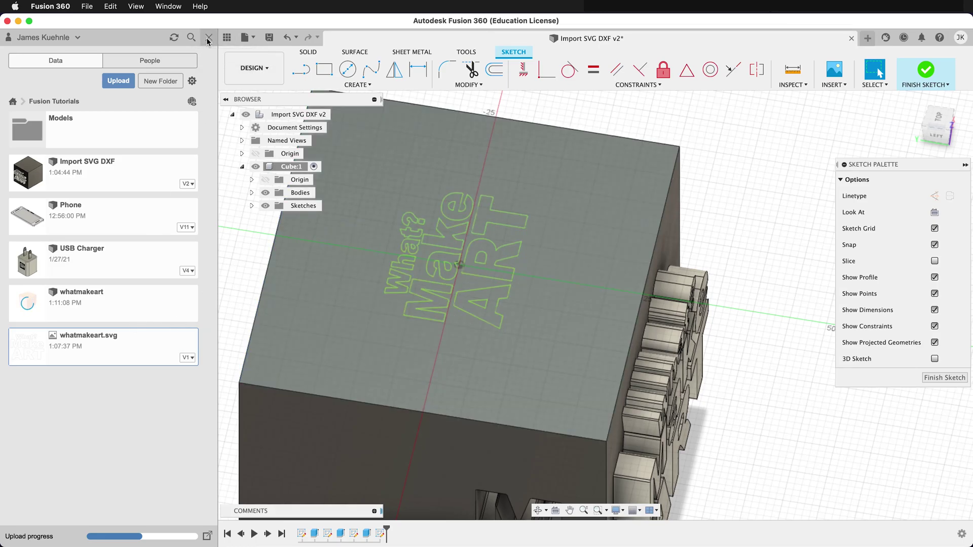
click(226, 37)
mouse_move(320, 119)
shift+middle_down()
mouse_move(370, 347)
mouse_move(551, 267)
shift+middle_up()
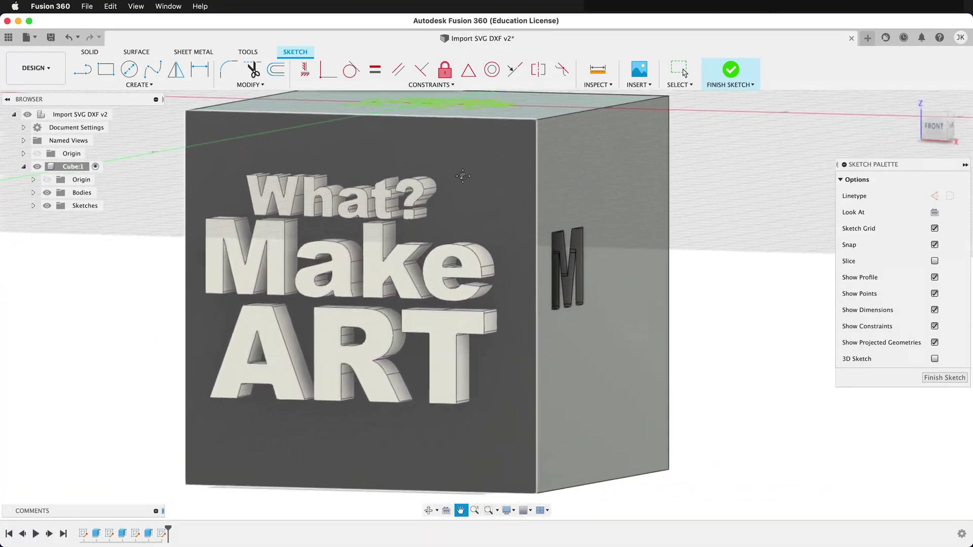